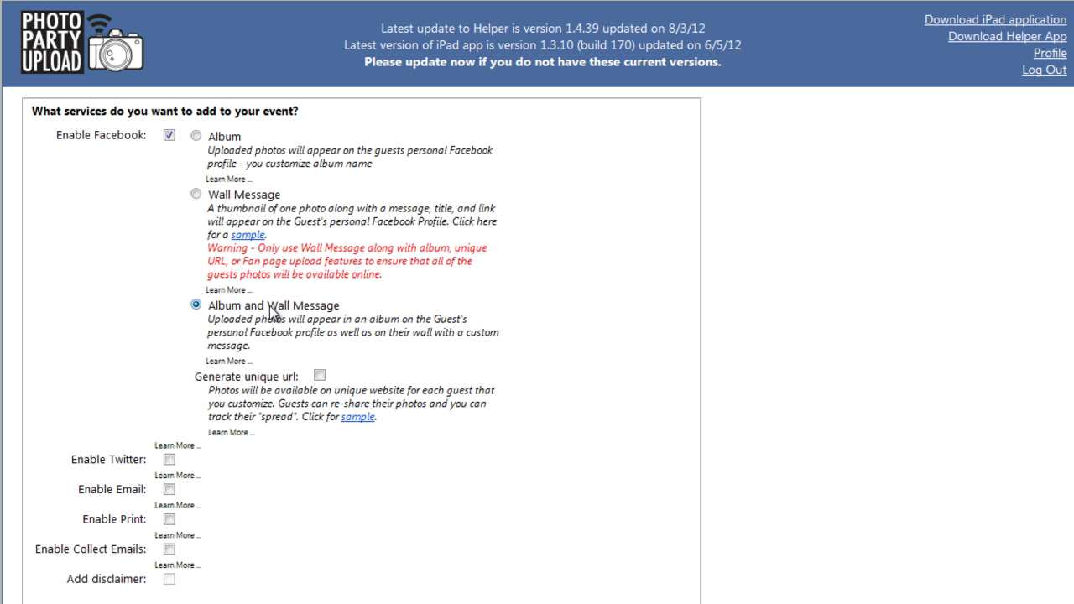
- Scroll down to the 'What extras would you like to add to your event?' section
scroll(269, 311, "down", 7)
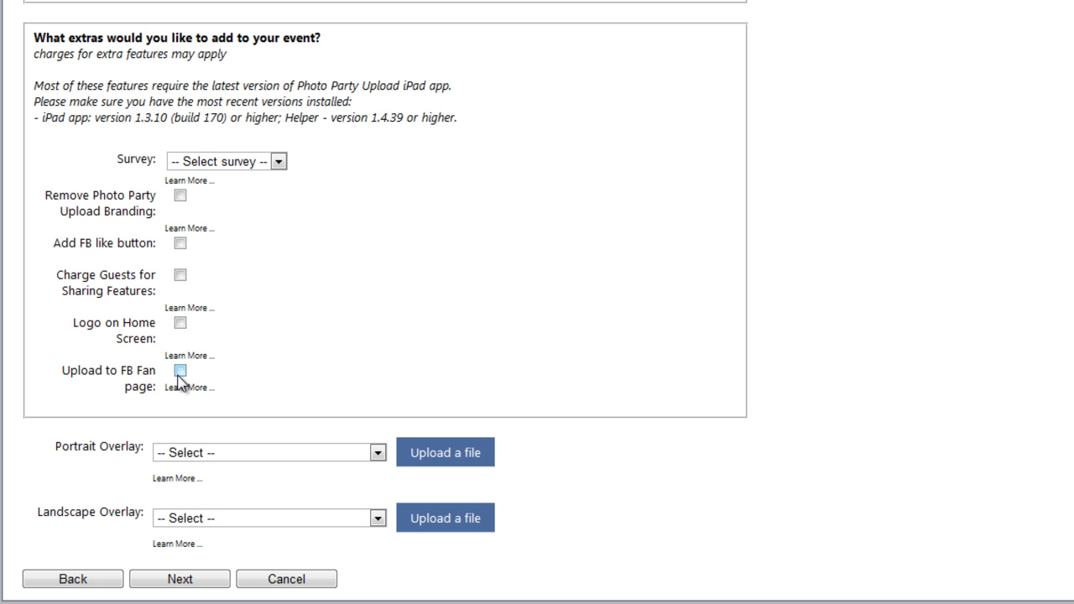
- Check 'Upload to FB Fan page', keeping Upload All selected
left_click(181, 371)
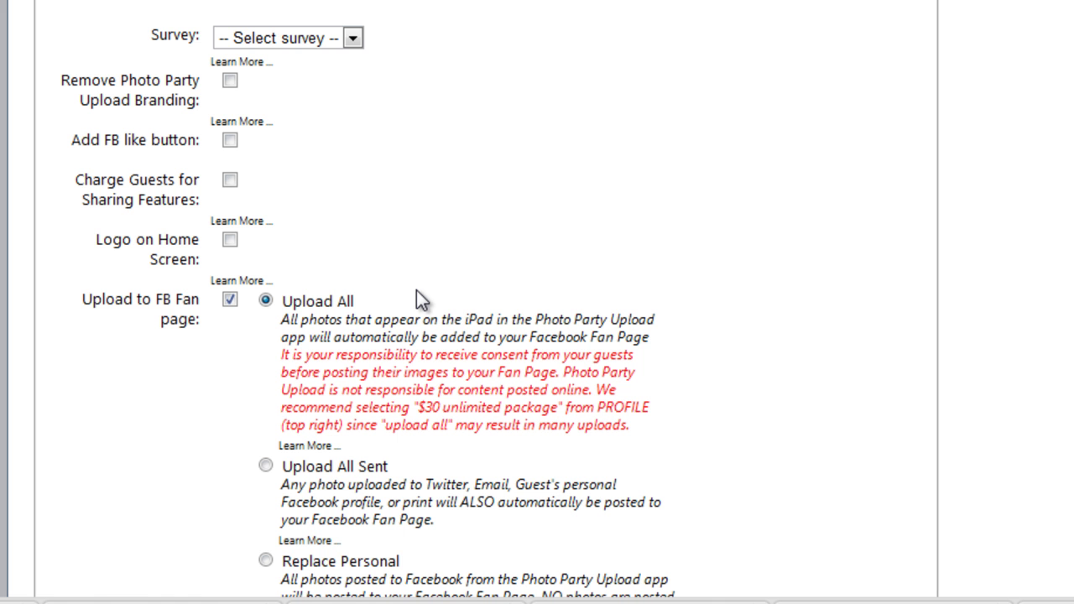
scroll(416, 302, "down", 3)
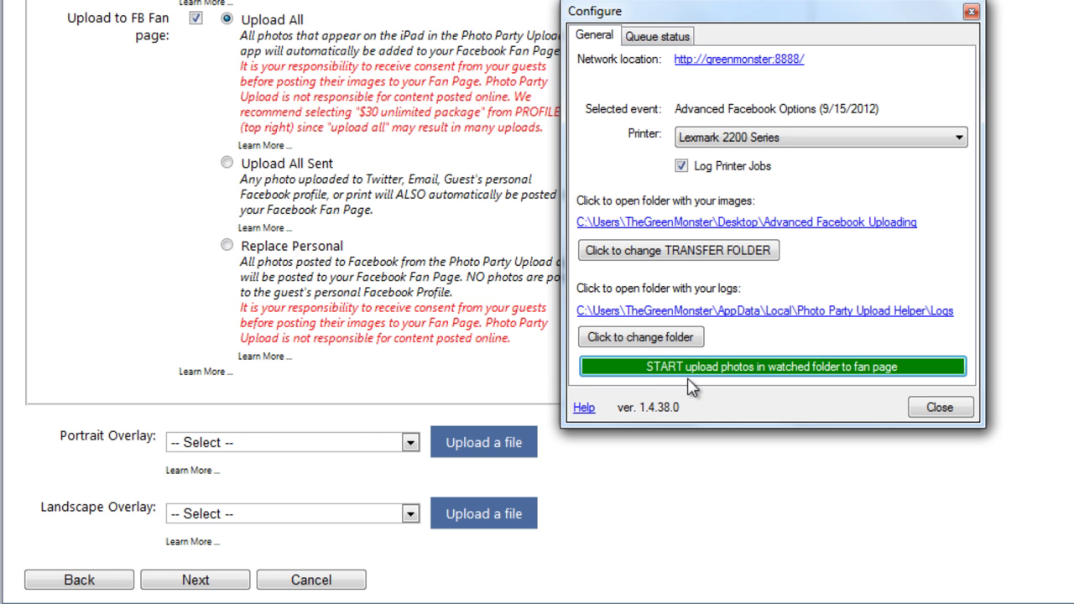
- Toggle the helper's fan-page upload on and off, leave it stopped, and choose Upload All Sent
left_click(699, 373)
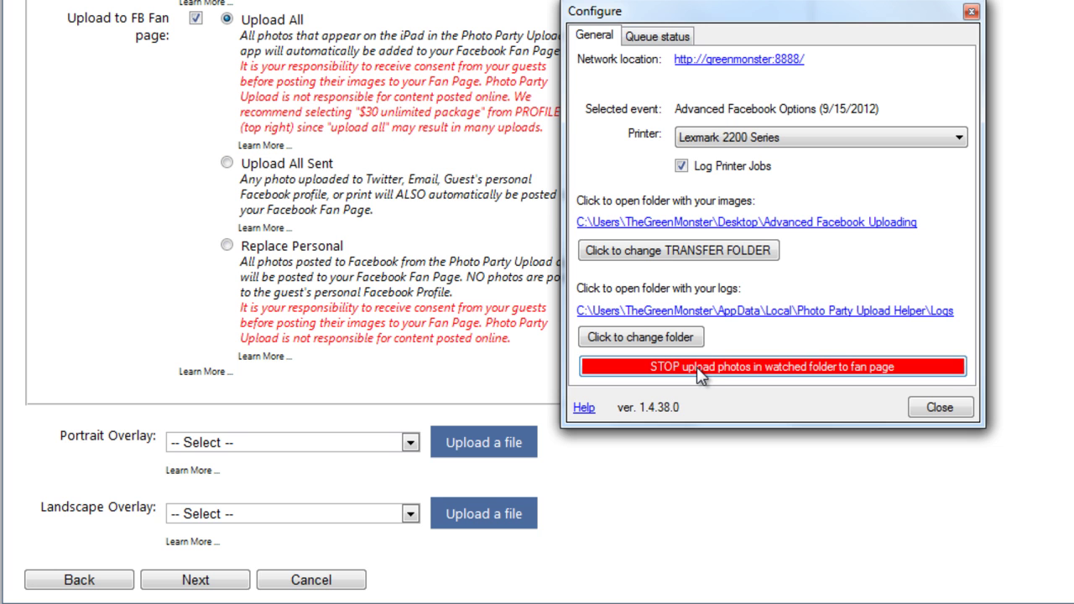
left_click(711, 375)
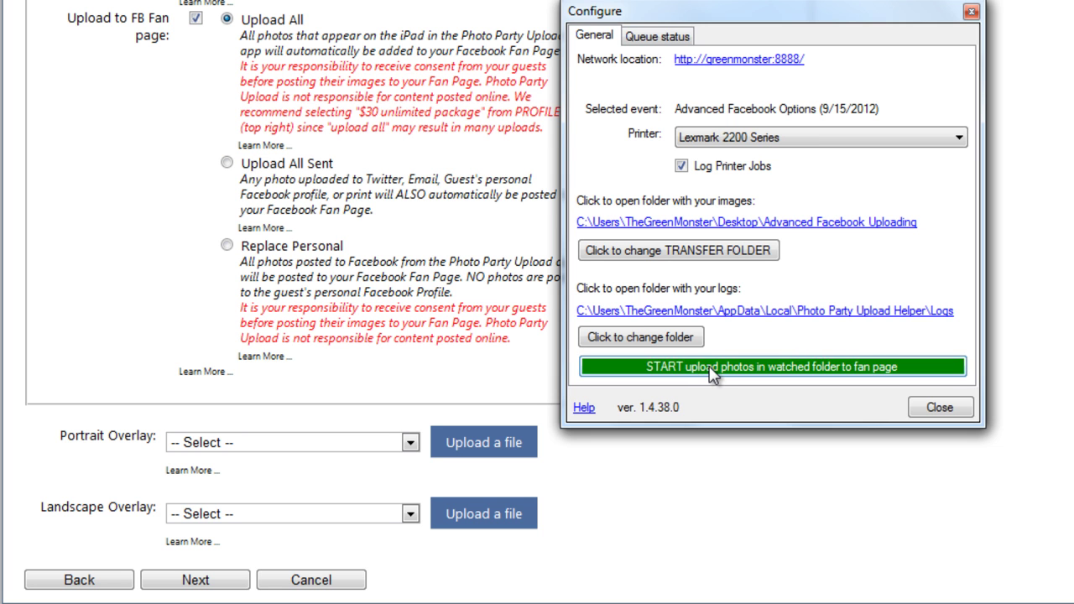
left_click(712, 375)
left_click(712, 375)
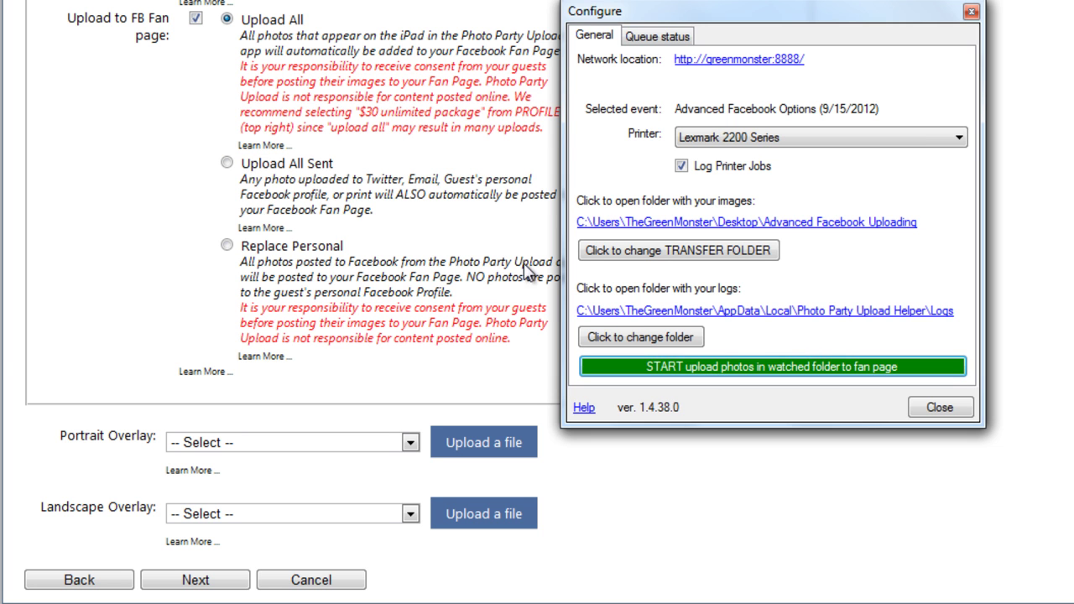
left_click(272, 167)
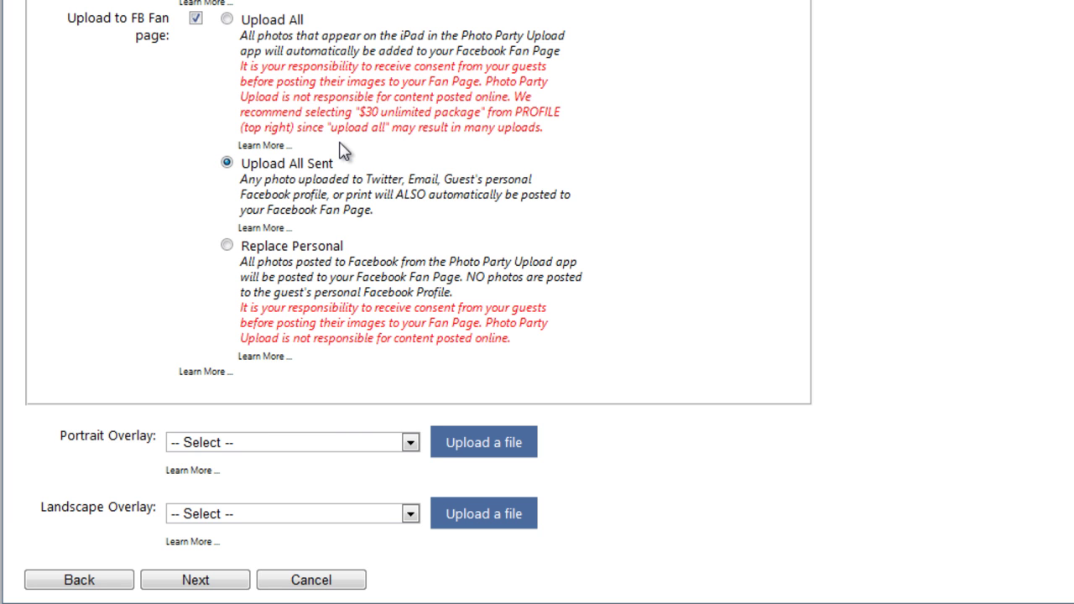
- Choose Replace Personal so photos go to the Fan Page instead of guests' profiles
left_click(227, 246)
left_click(226, 246)
- Advance to the next setup page and check the still-empty Fan Page dropdown
left_click(210, 585)
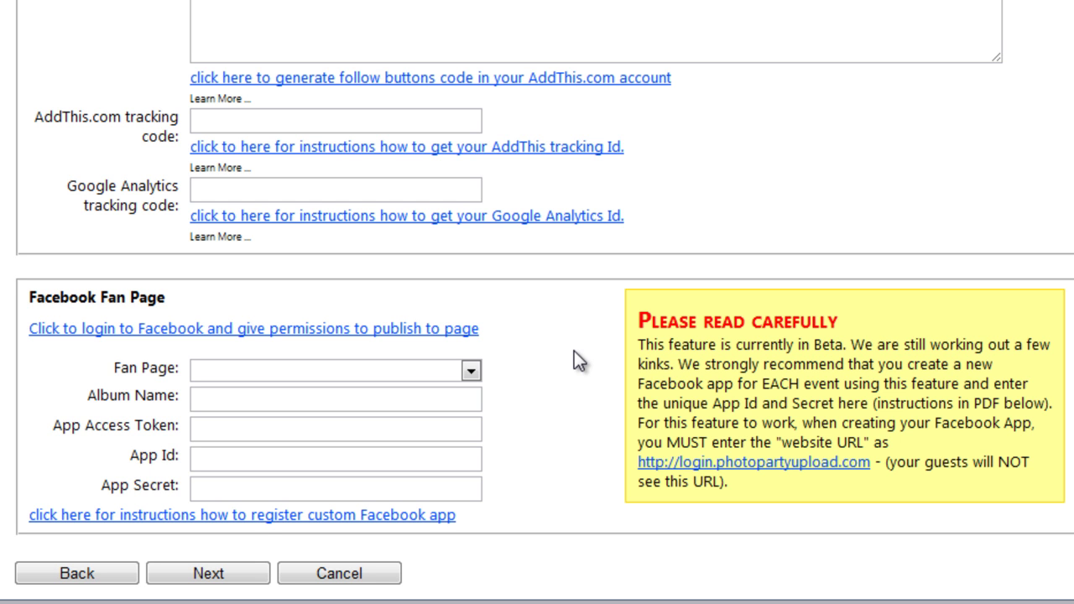
left_click(473, 373)
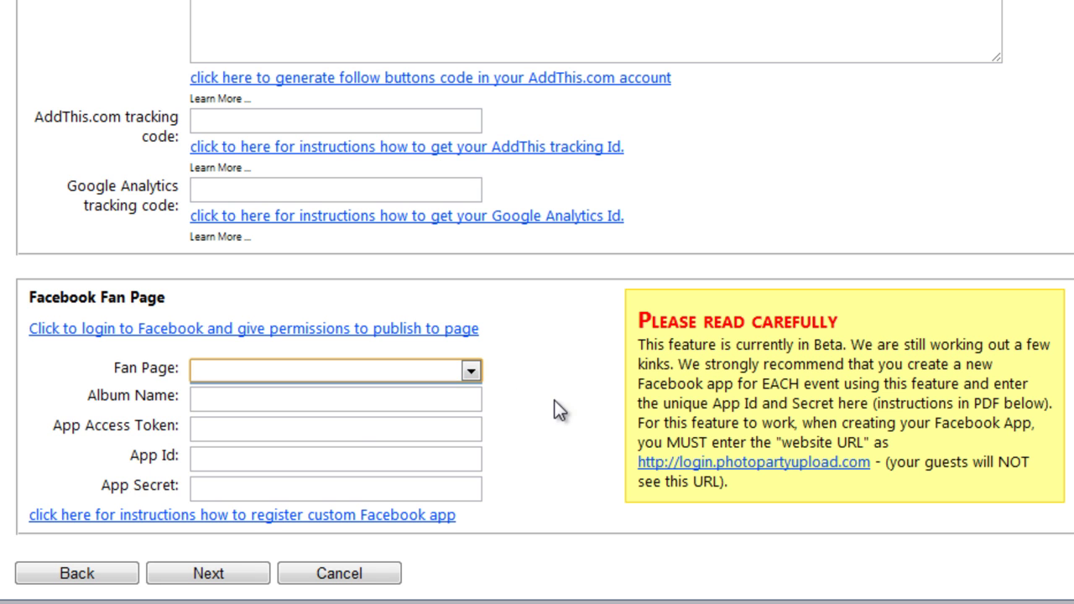
left_click(491, 401)
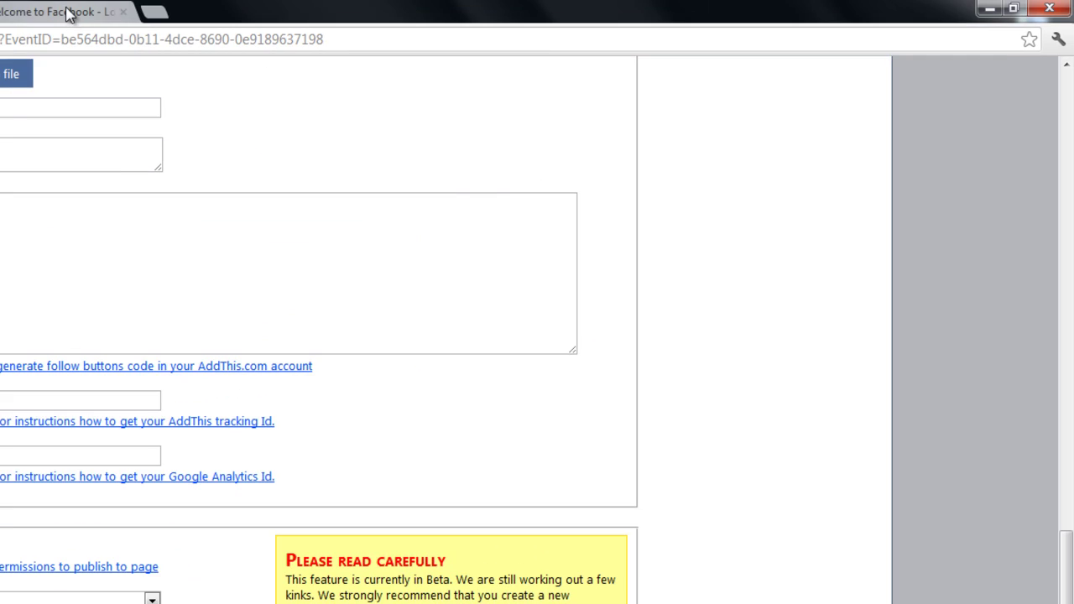
- Log in to Facebook, go to developers.facebook.com, and open the Apps list
left_click(67, 15)
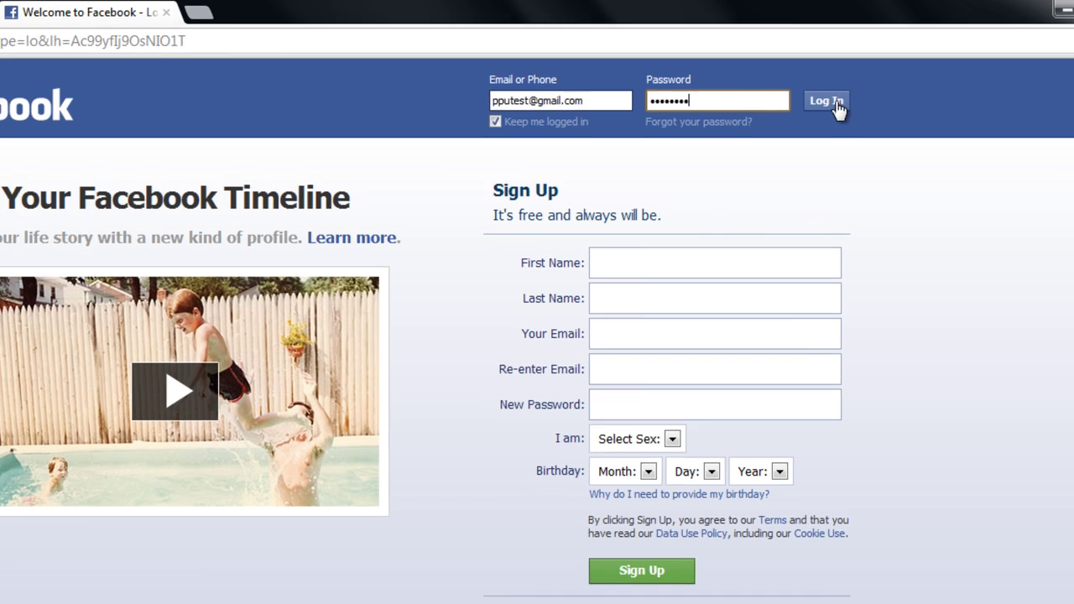
left_click(768, 101)
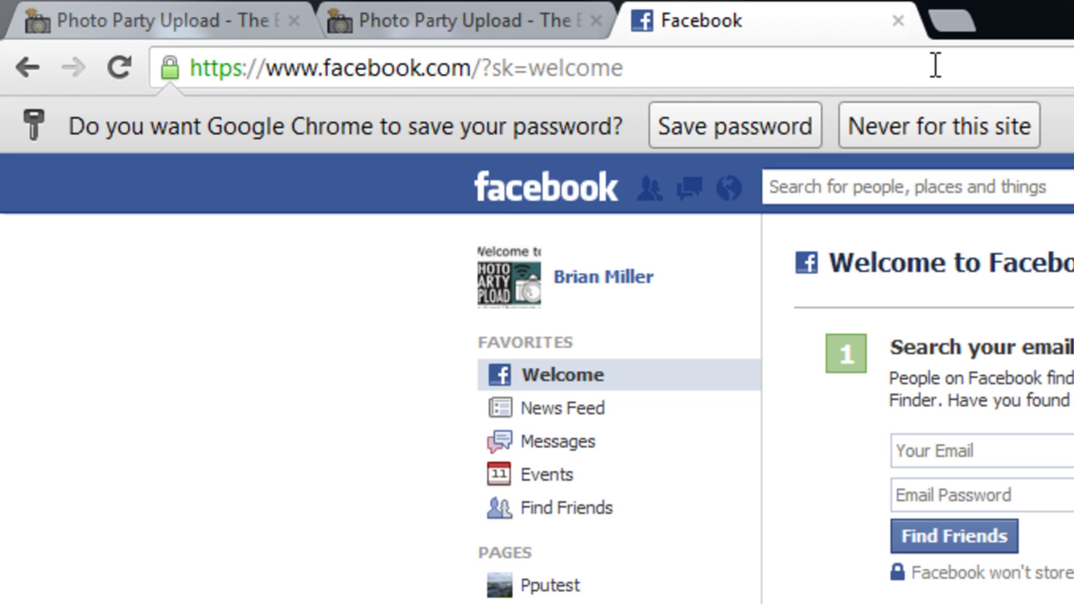
left_click(936, 65)
type("developers.facebook.com")
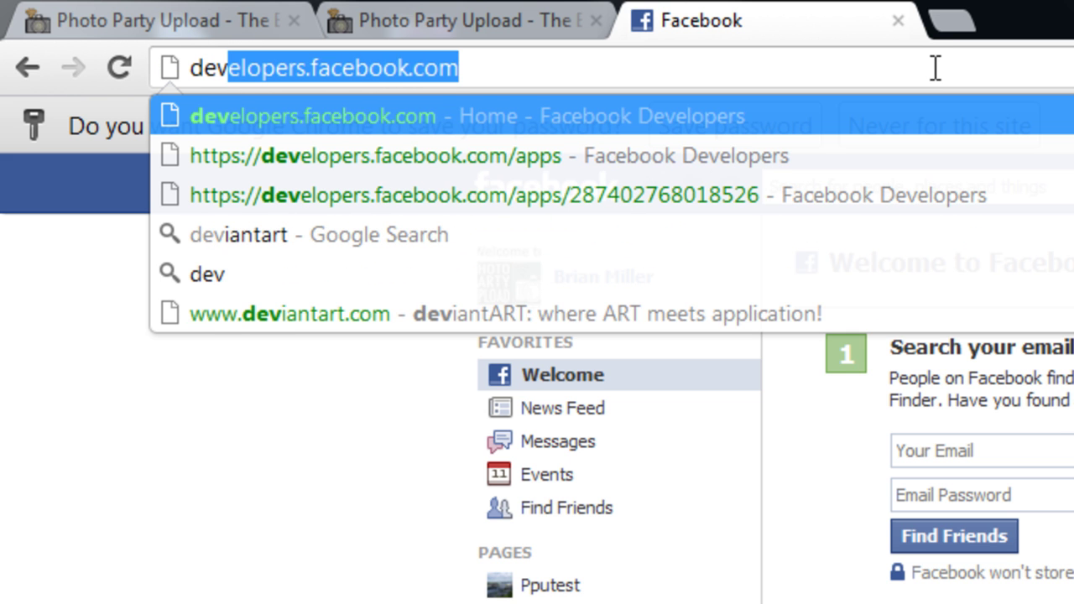
key("End")
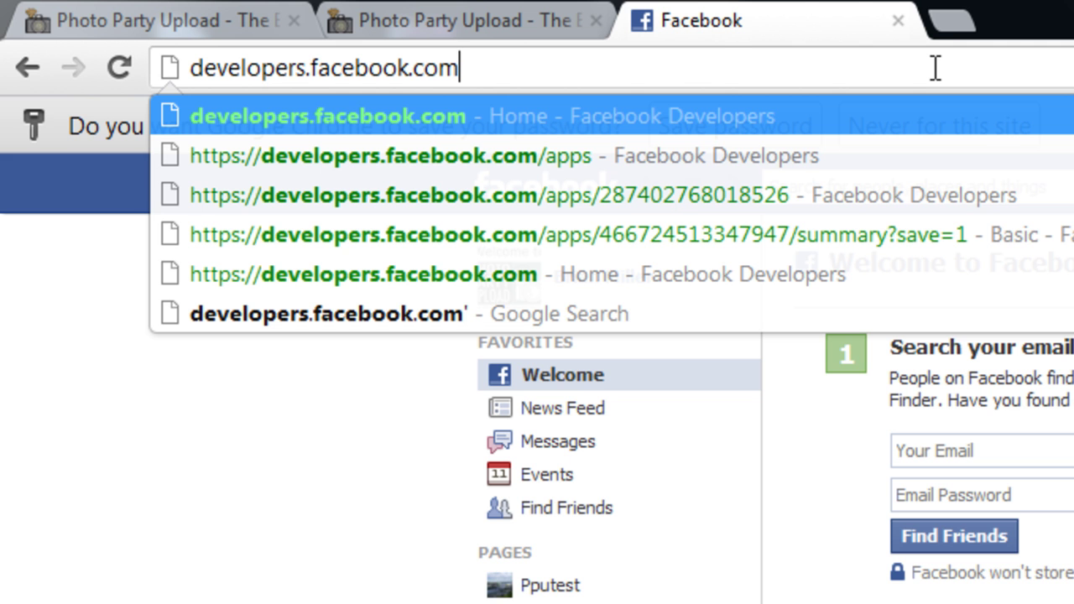
key("Return")
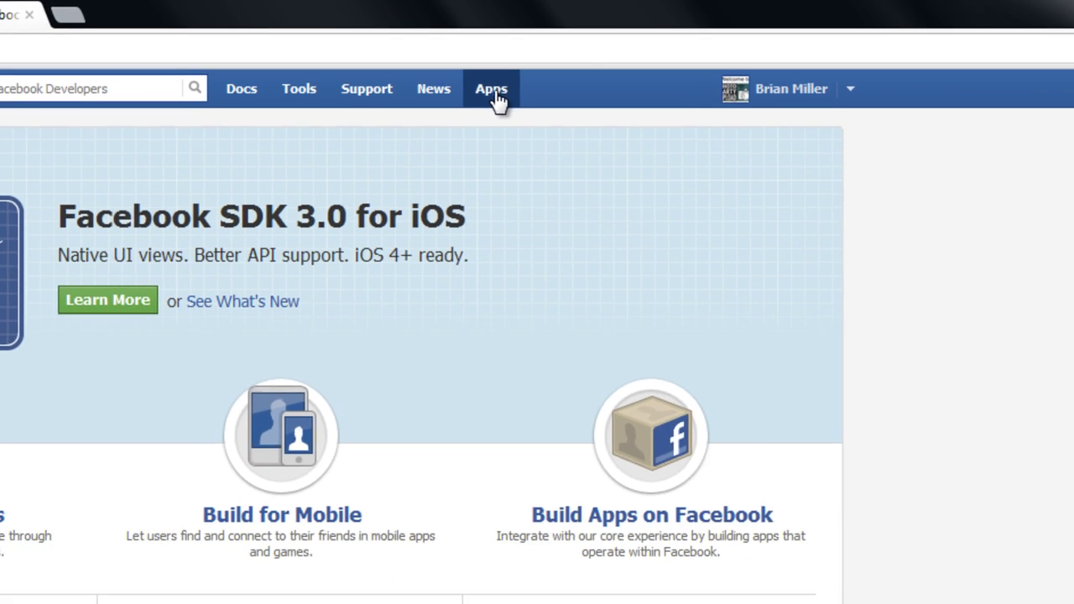
left_click(873, 124)
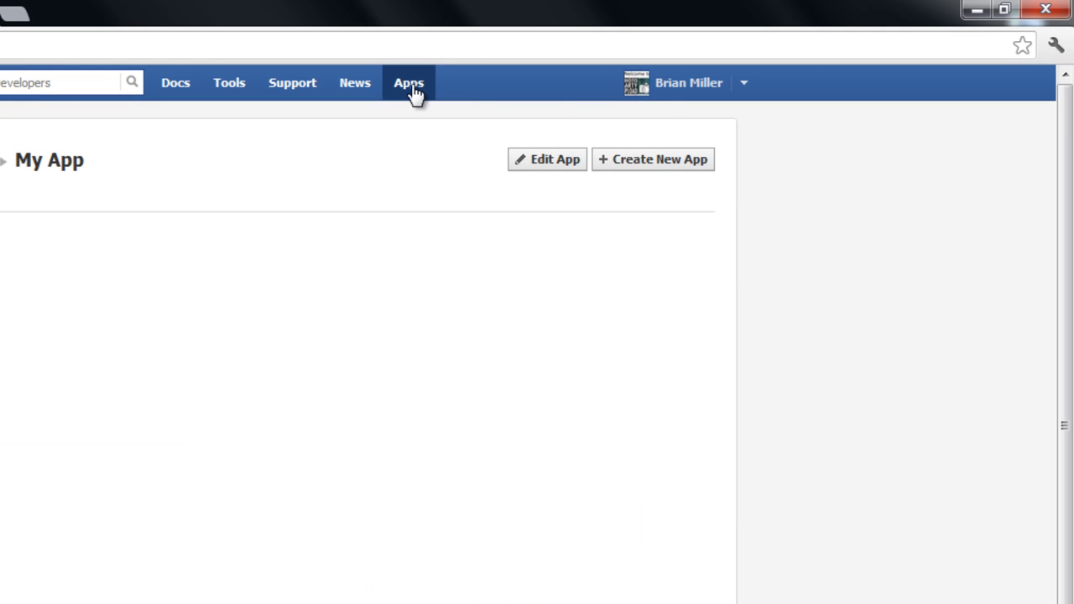
- Create a new Facebook app named 'Your Company' and enter the security check text
left_click(666, 165)
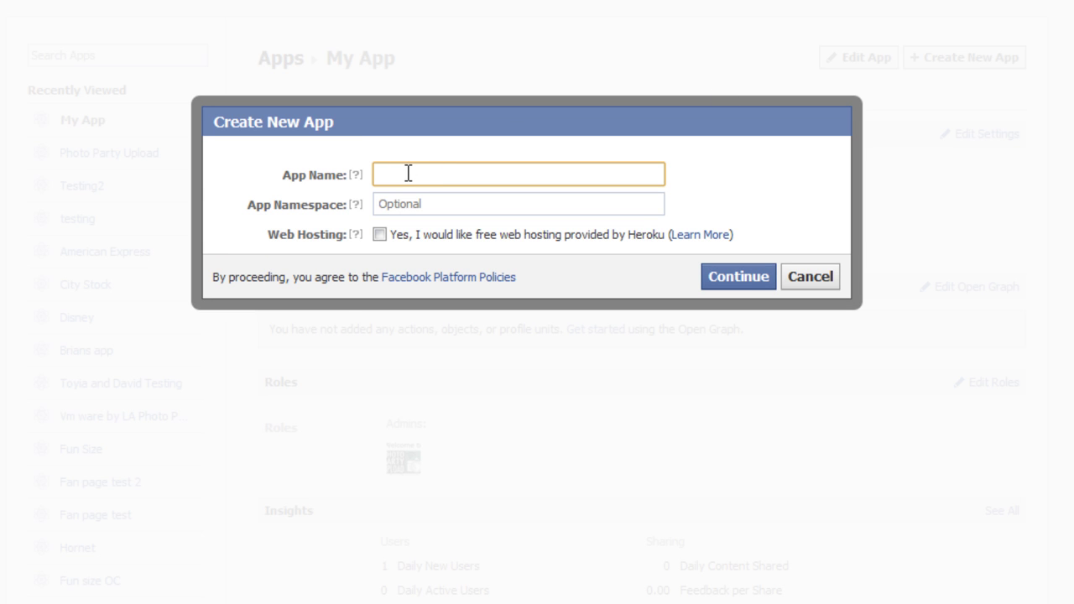
type("Your Company")
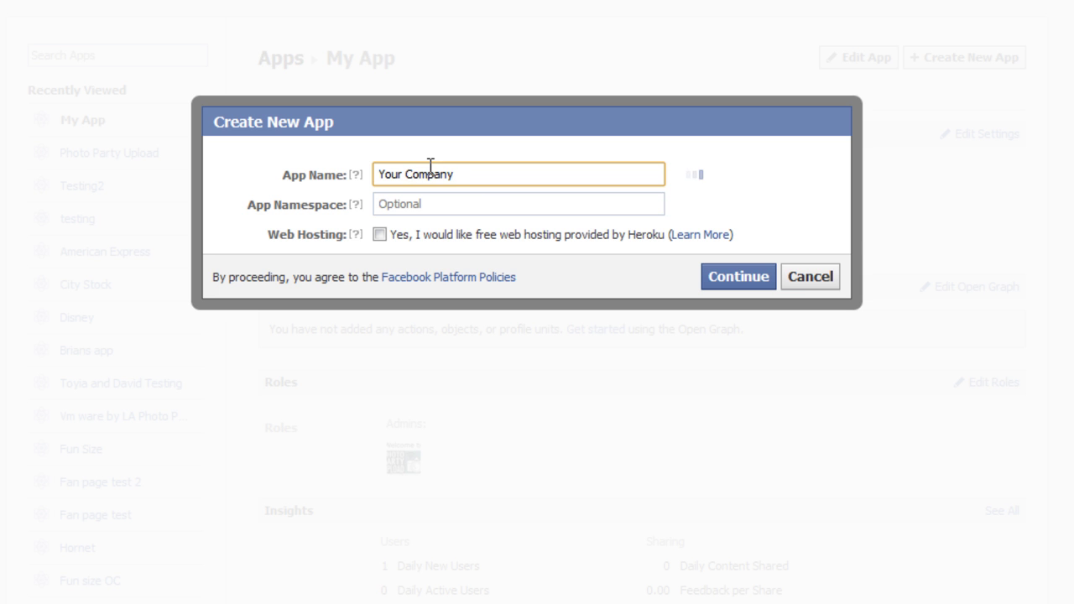
left_click(468, 208)
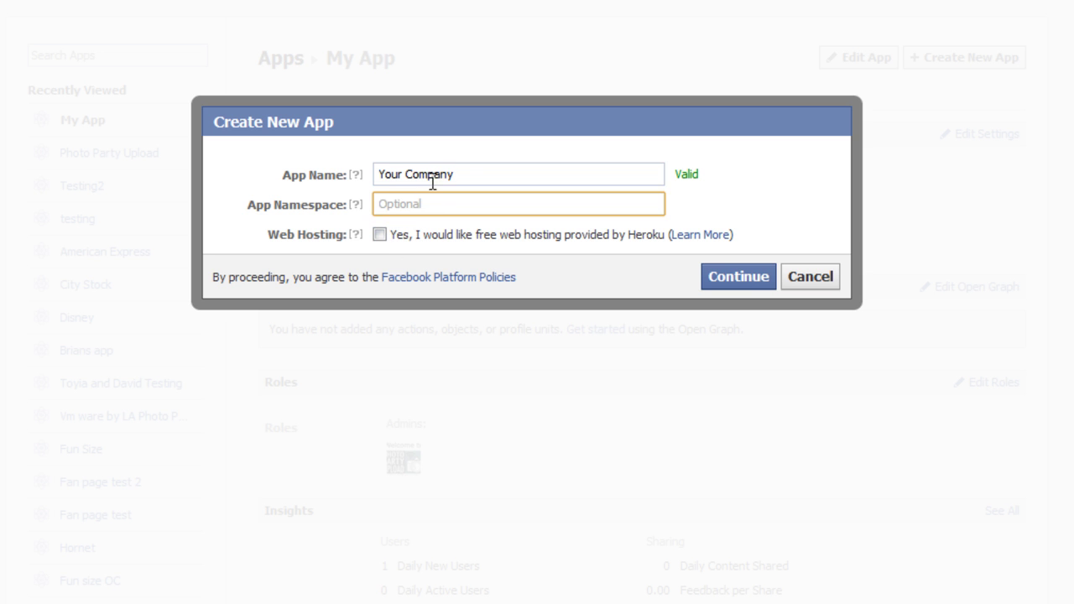
left_click(475, 173)
left_click(744, 279)
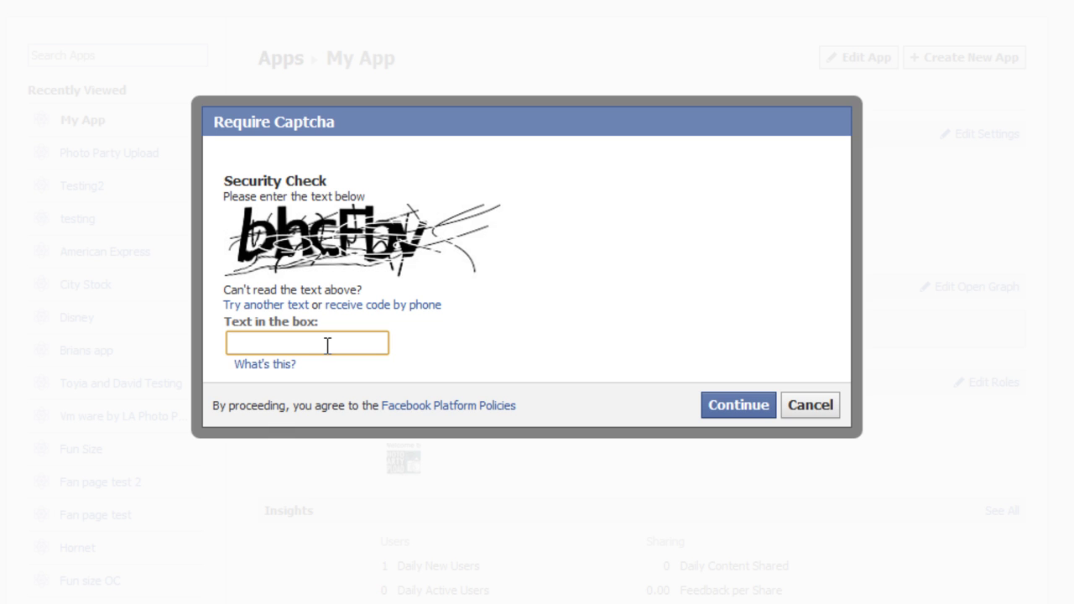
type("bhcfbv")
- Submit the security check, then paste the new app's App ID into the App Id field
left_click(758, 406)
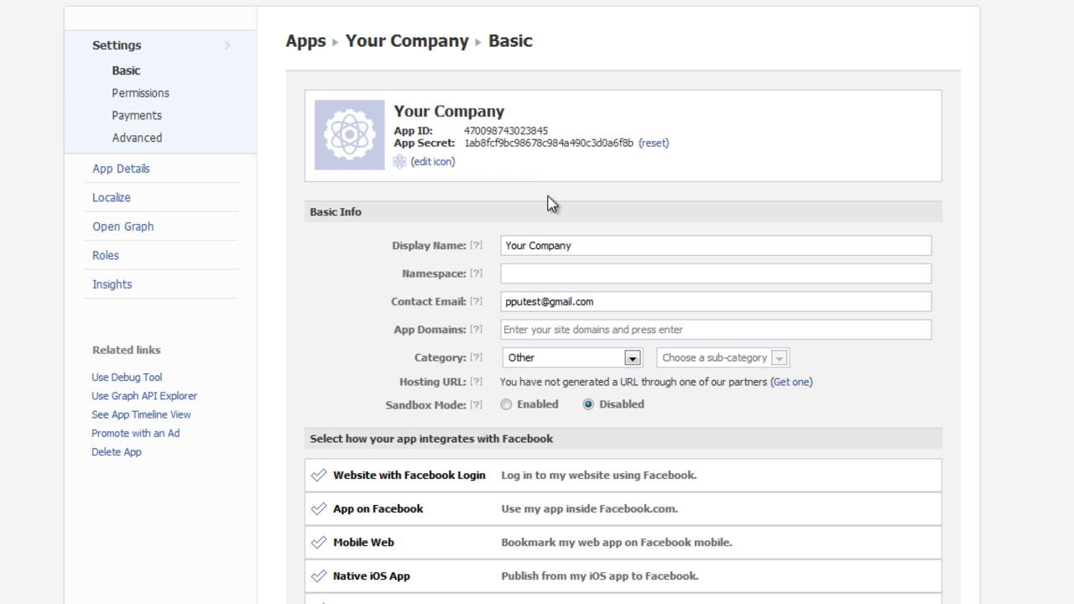
double_click(521, 130)
key("ctrl+c")
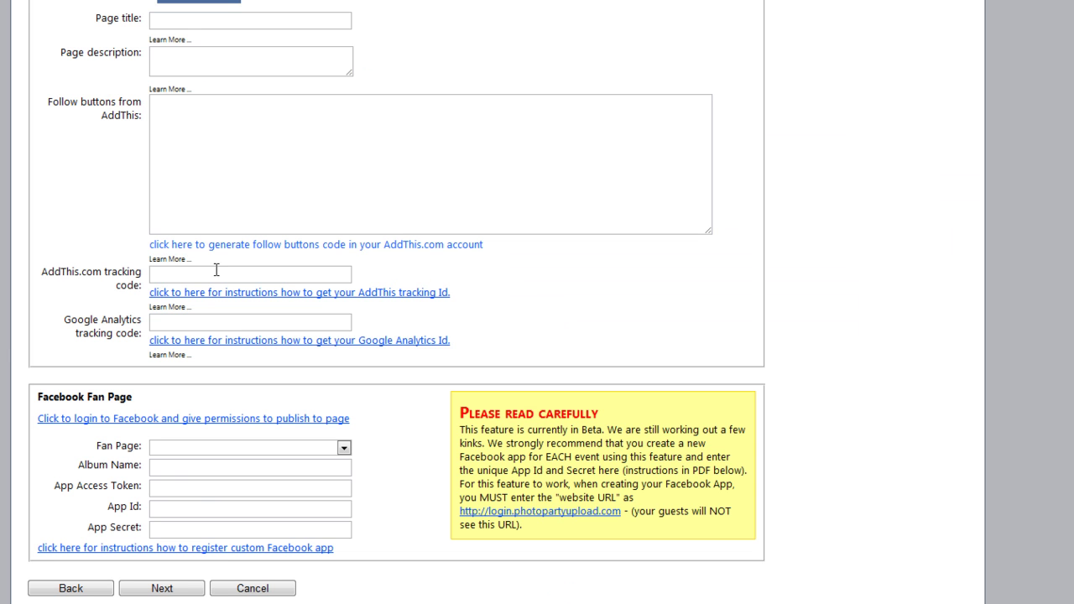
left_click(182, 506)
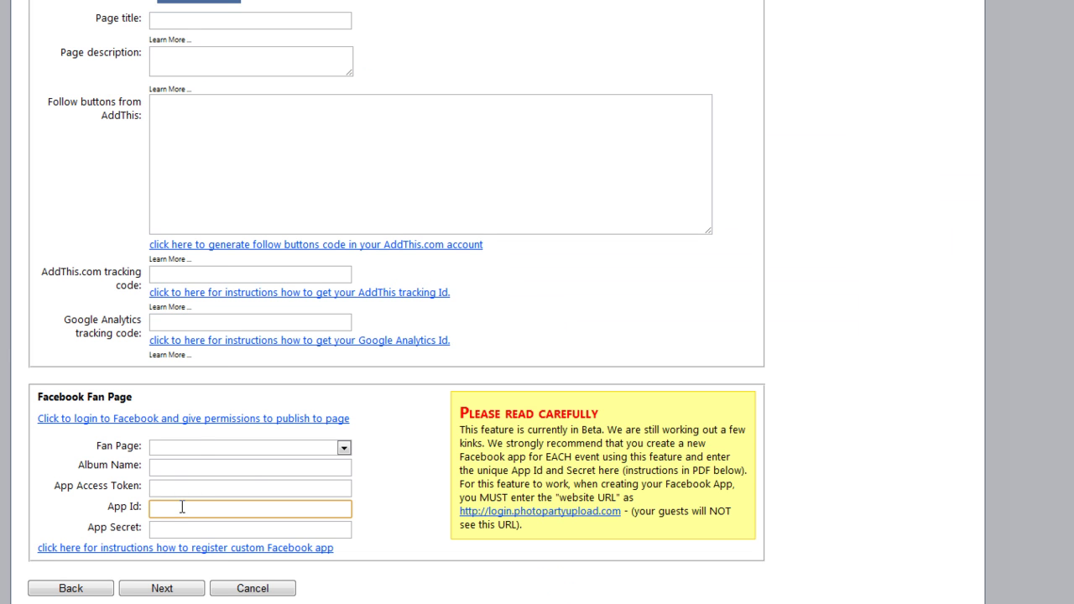
key("ctrl+v")
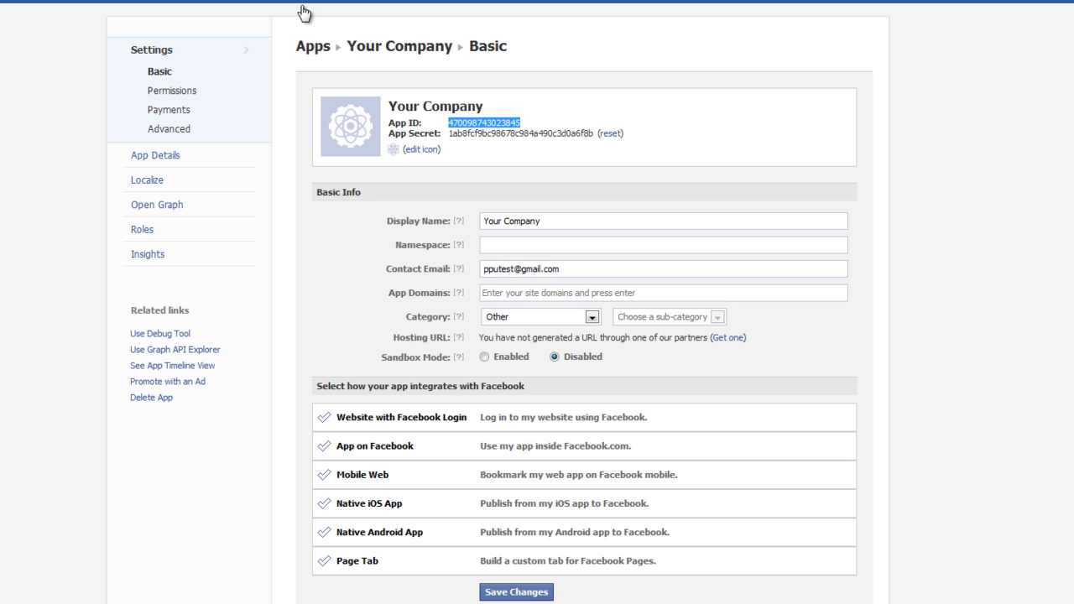
- Copy the app's App Secret into Photo Party Upload's App Secret field
double_click(512, 136)
key("ctrl+c")
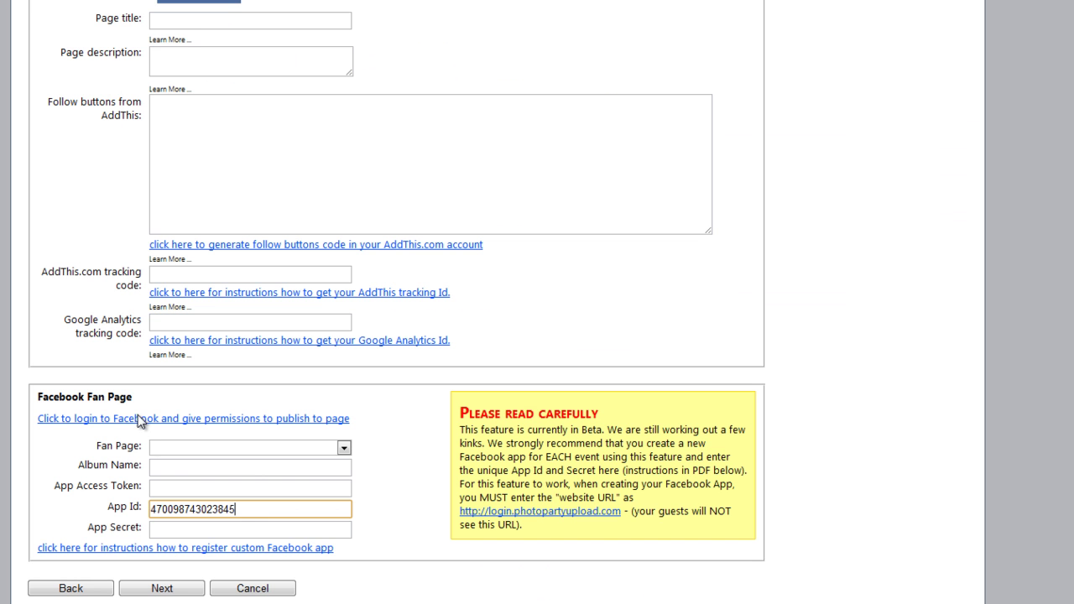
left_click(175, 530)
key("ctrl+v")
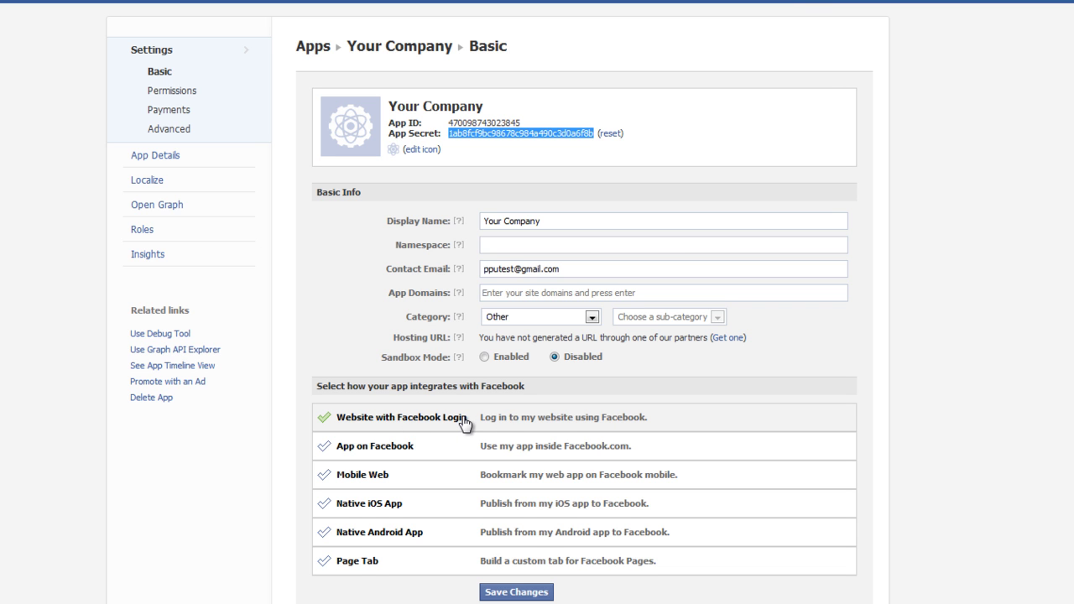
left_click(500, 420)
left_click(499, 435)
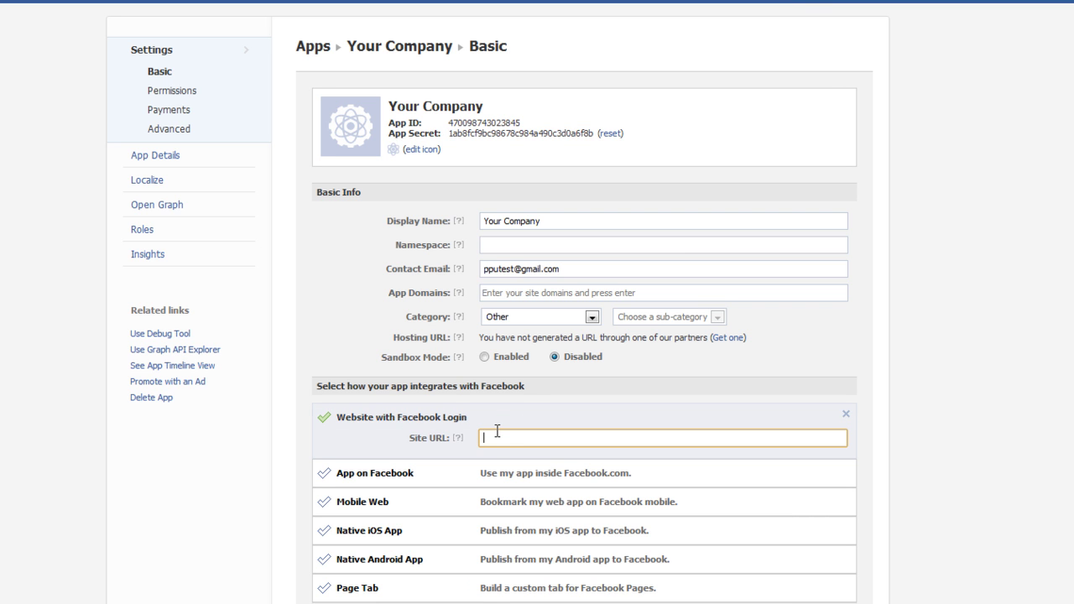
type("http:")
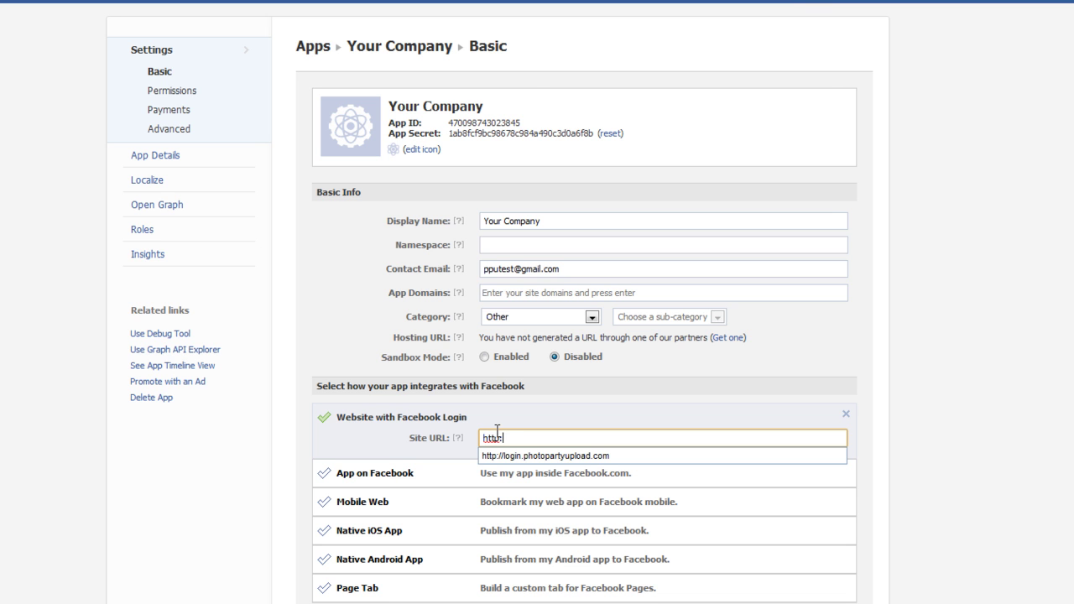
type("//login.photopartyupload.com")
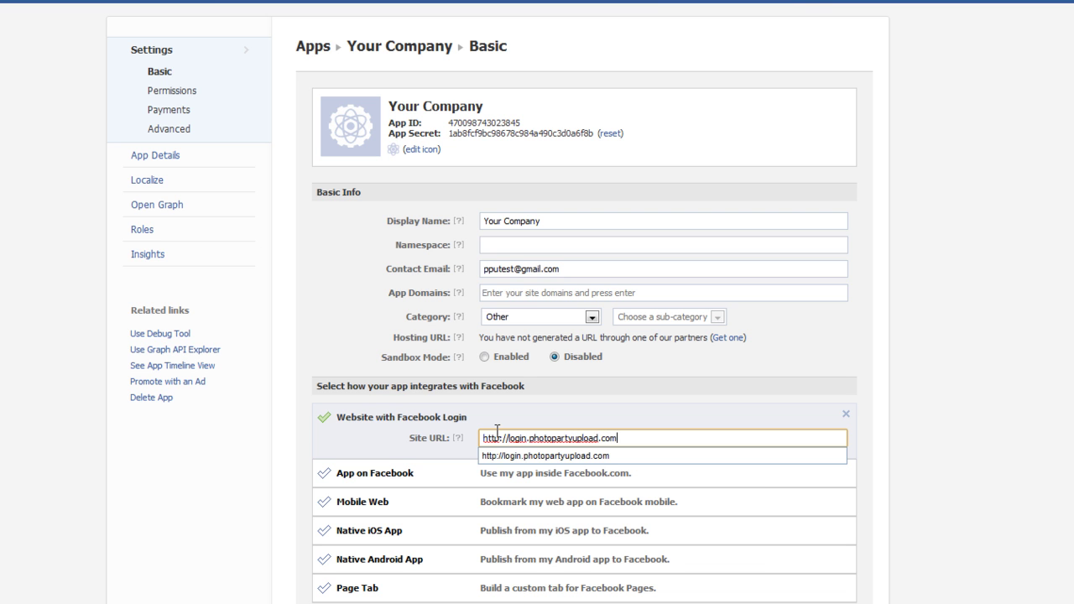
left_click(879, 419)
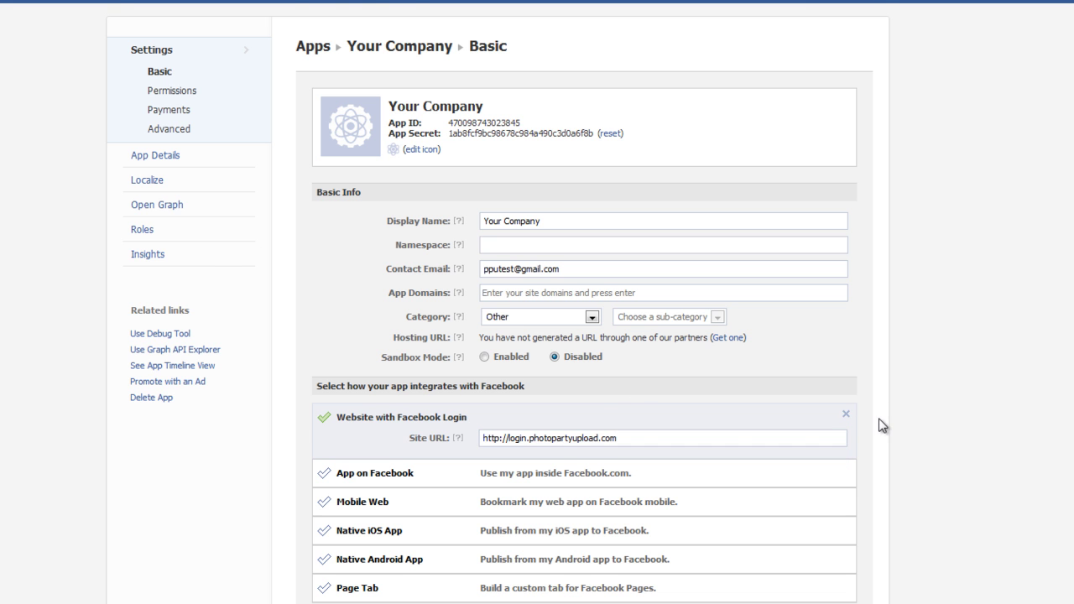
scroll(892, 410, "down", 3)
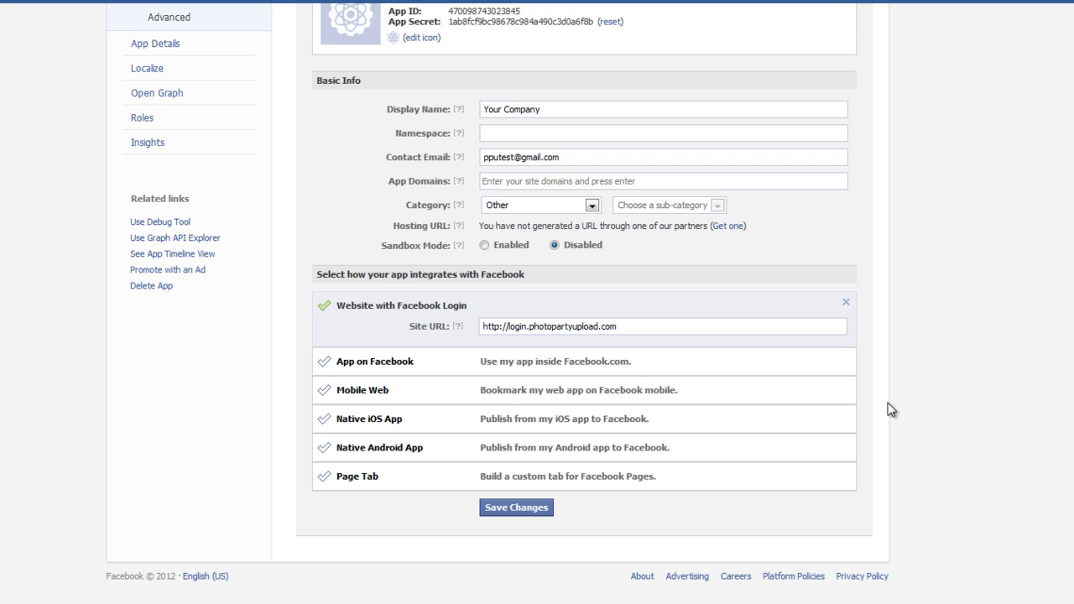
left_click(517, 510)
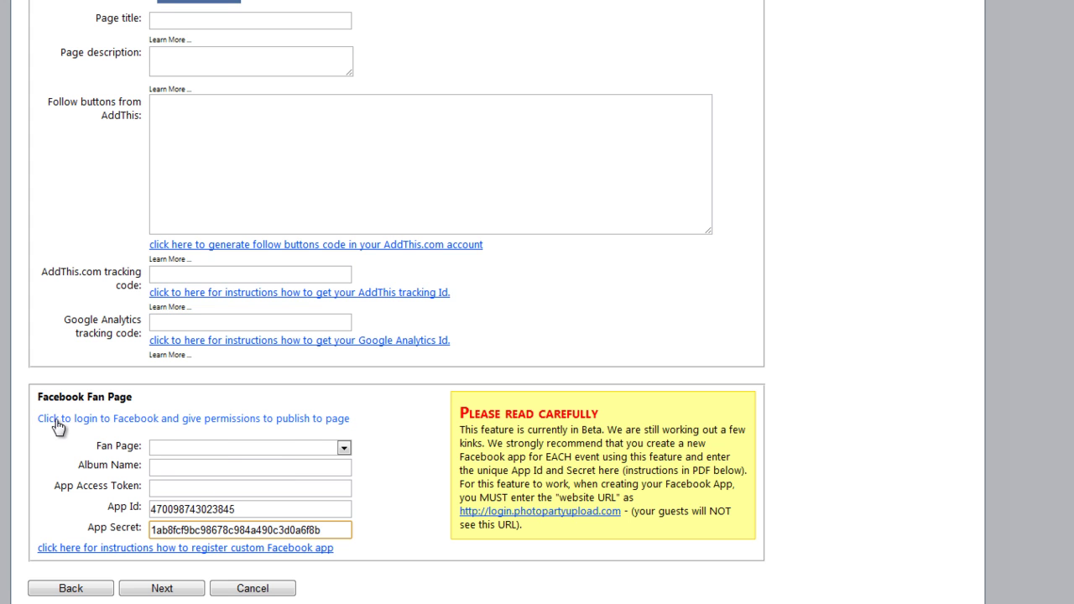
- Log in with Facebook through the app and allow page publishing, filling the token and Pputest fan page
left_click(212, 420)
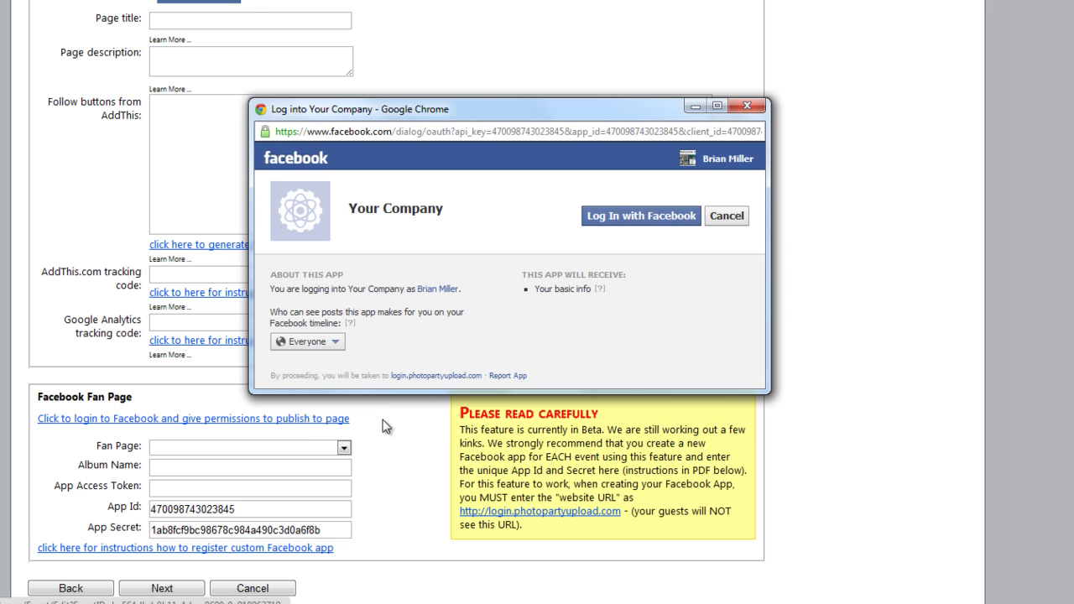
left_click_drag(353, 210, 445, 208)
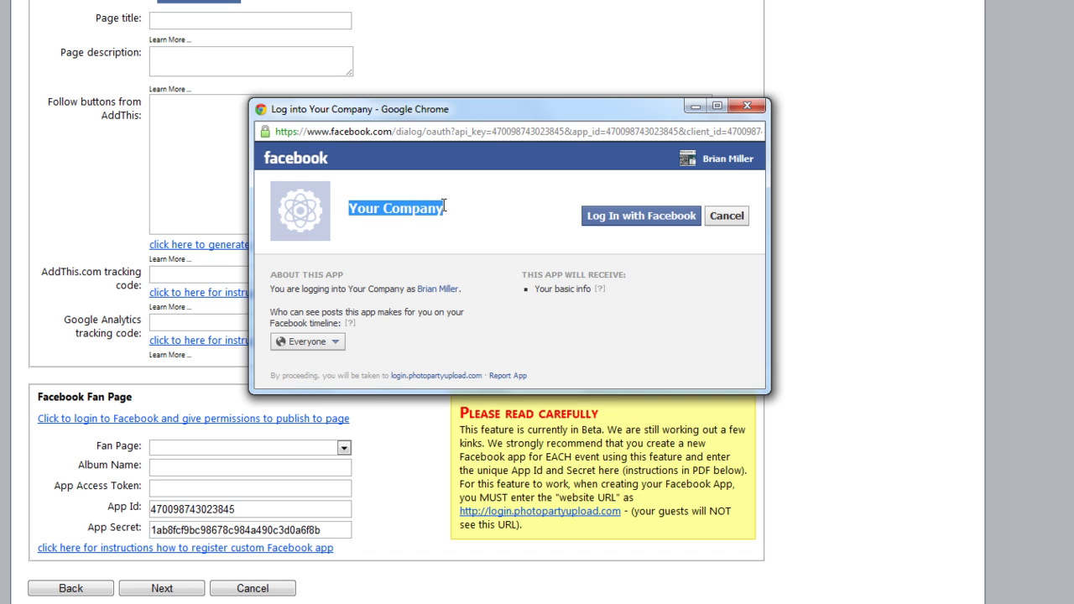
left_click(643, 217)
left_click(695, 409)
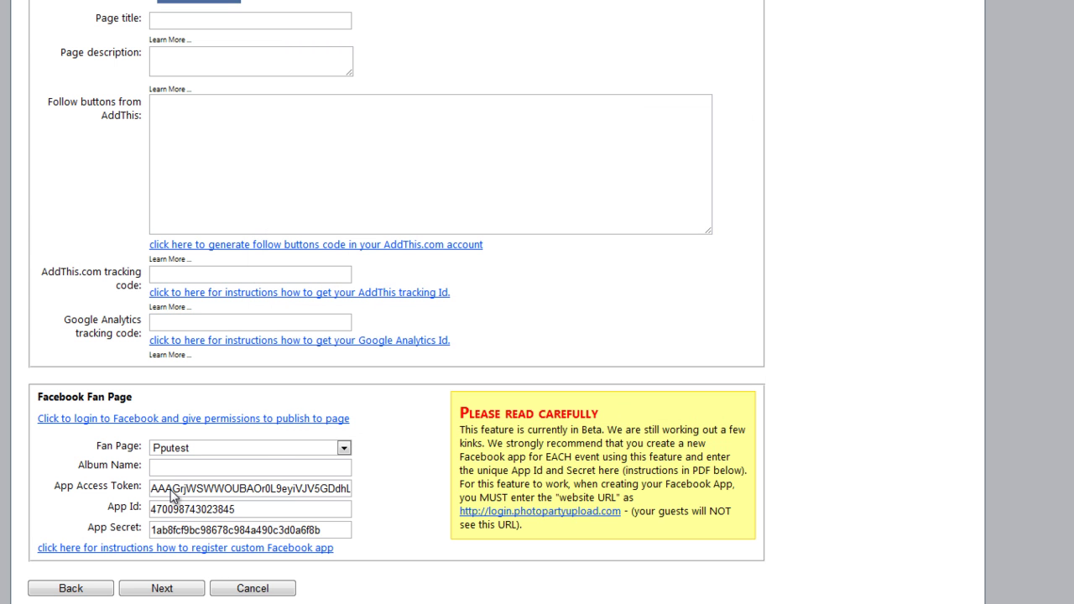
- Pick Pputest from the Fan Page list and enter 'Event Album' as the Album Name
left_click(344, 449)
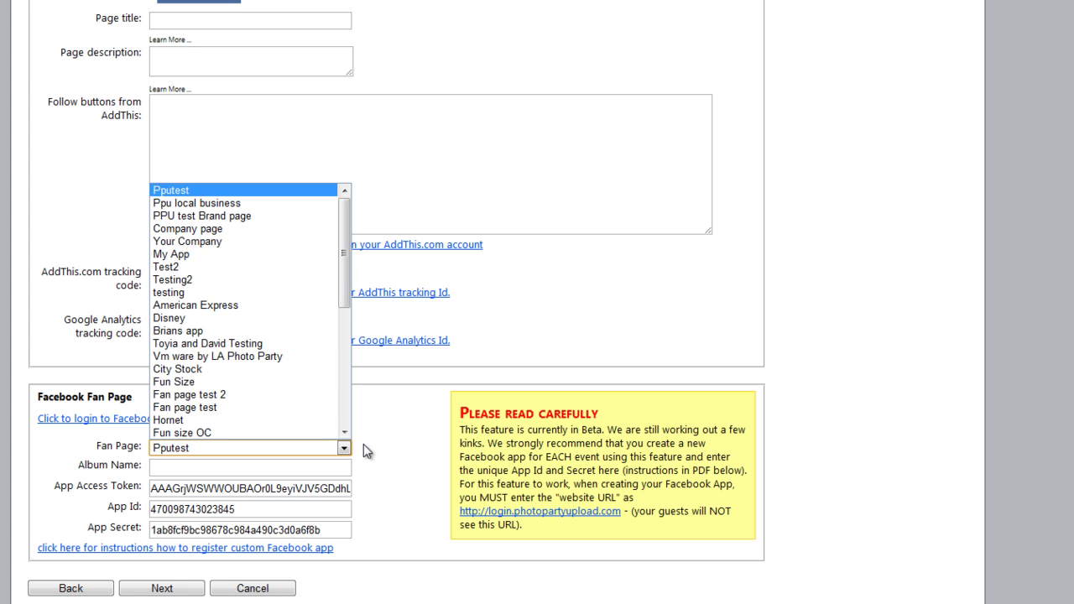
left_click_drag(346, 244, 340, 216)
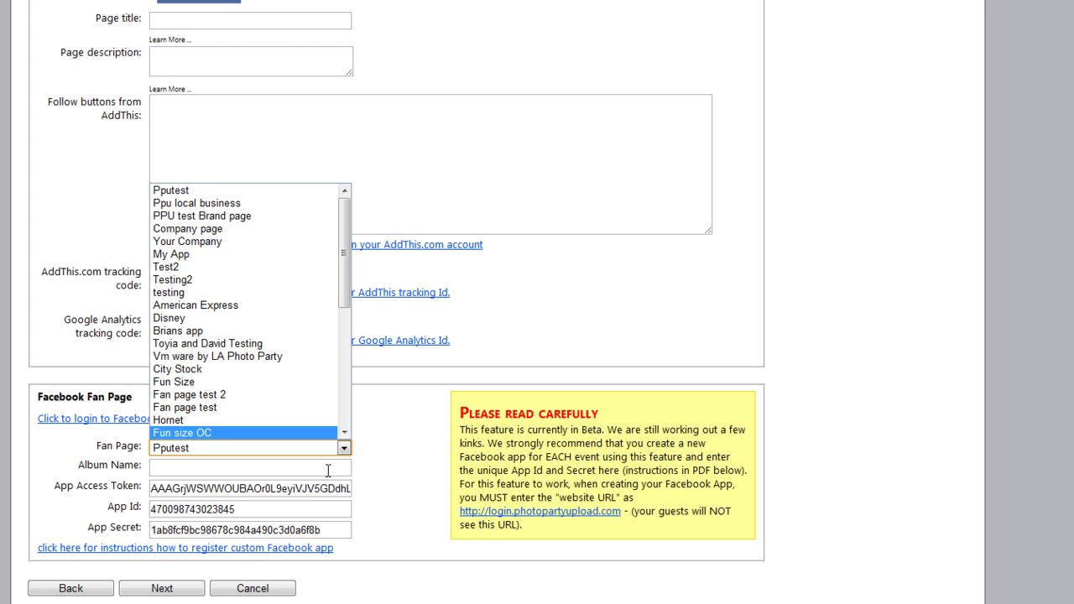
left_click(229, 190)
left_click(169, 467)
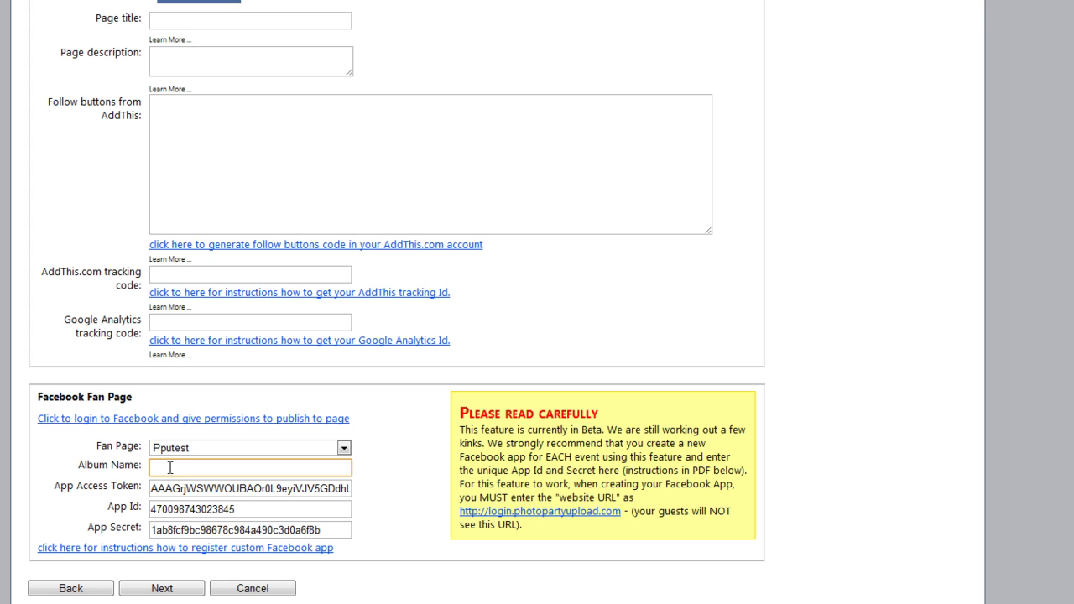
type("Event Album")
left_click(373, 476)
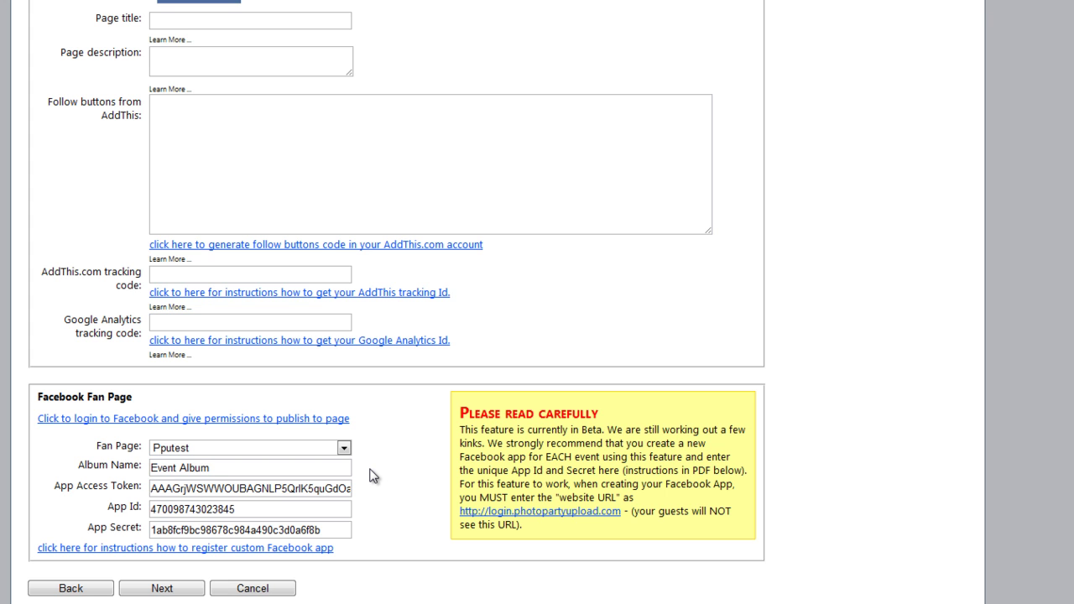